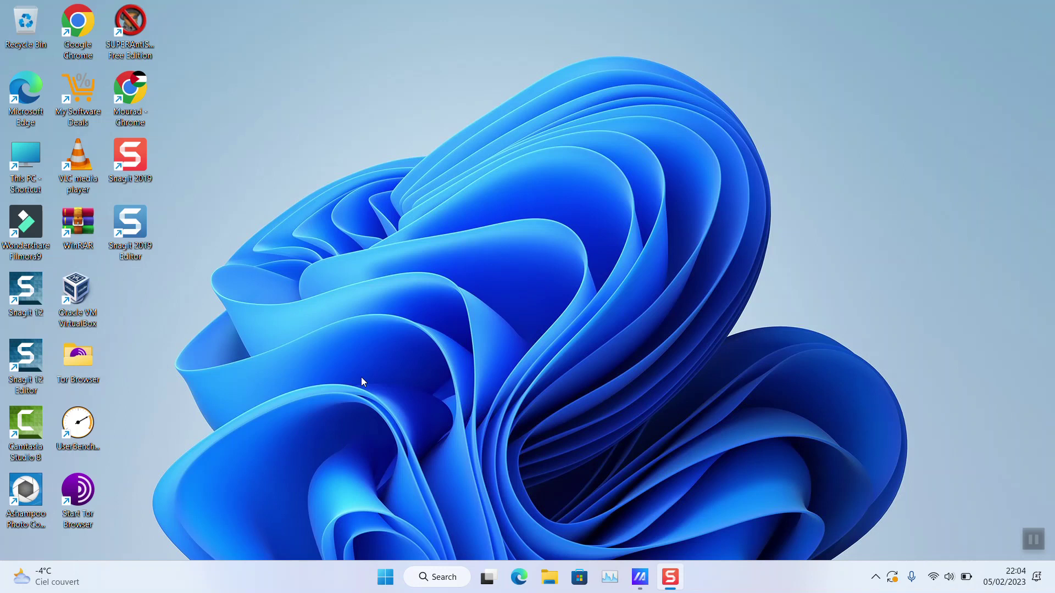
Raise the keyboard backlight brightness one level with the function key.
{"action": "key", "text": "XF86KbdBrightnessUp"}
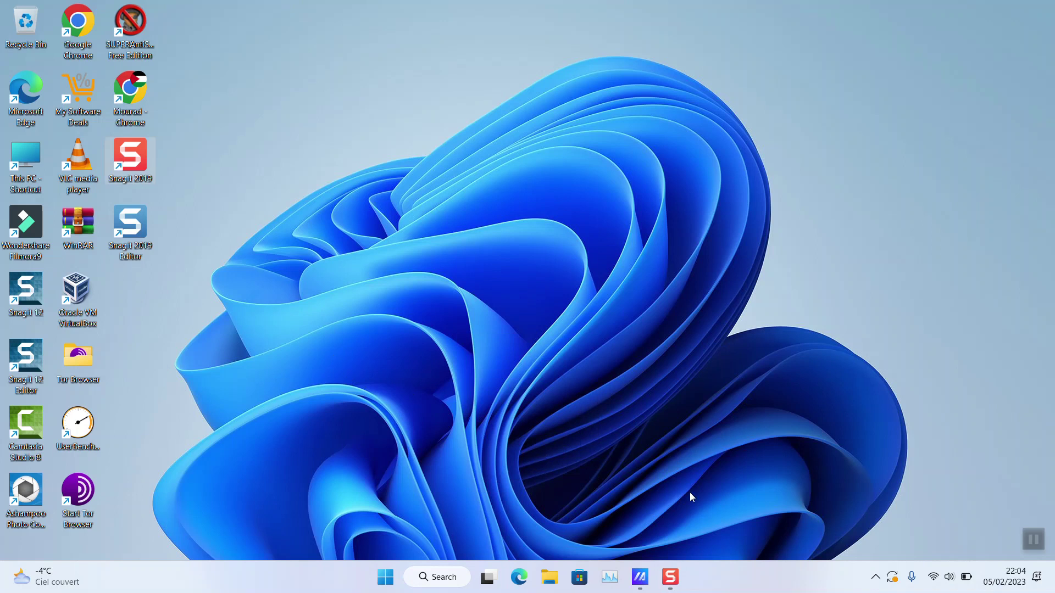
Lower the screen brightness to about 8 in Quick Settings.
{"action": "left_click", "coordinate": [968, 577]}
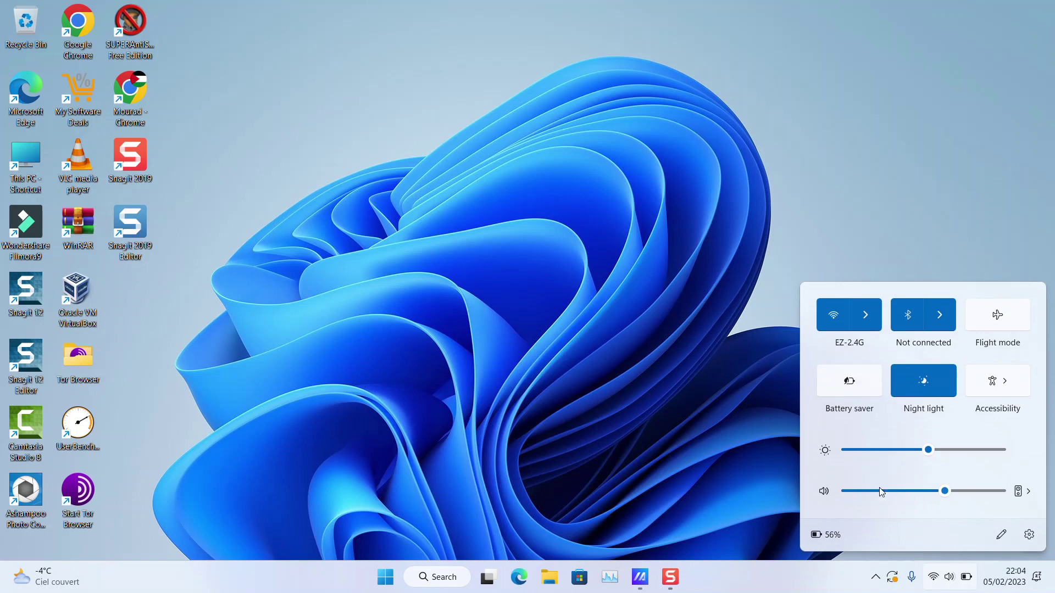
{"action": "left_click", "coordinate": [860, 450]}
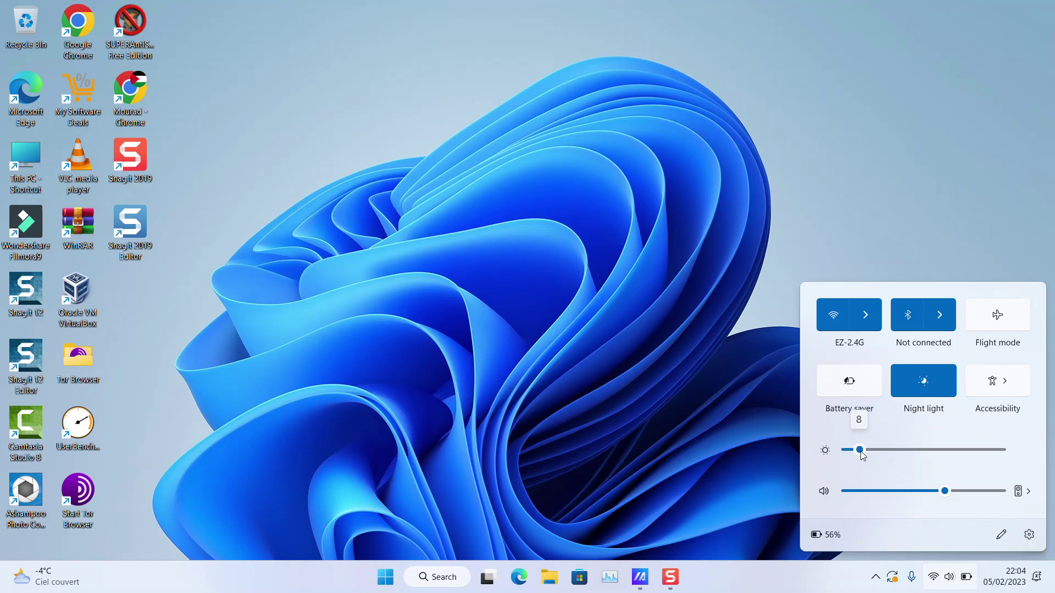
{"action": "left_click_drag", "start_coordinate": [861, 452], "coordinate": [863, 451]}
Turn off the Wi-Fi and Bluetooth tiles in Quick Settings.
{"action": "left_click", "coordinate": [833, 318]}
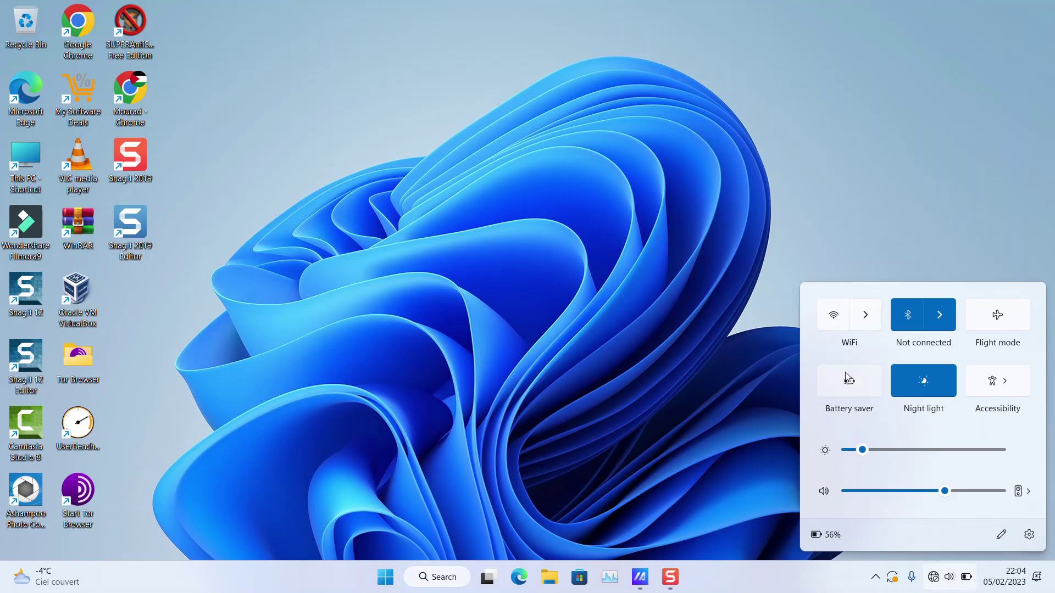
{"action": "left_click", "coordinate": [904, 325]}
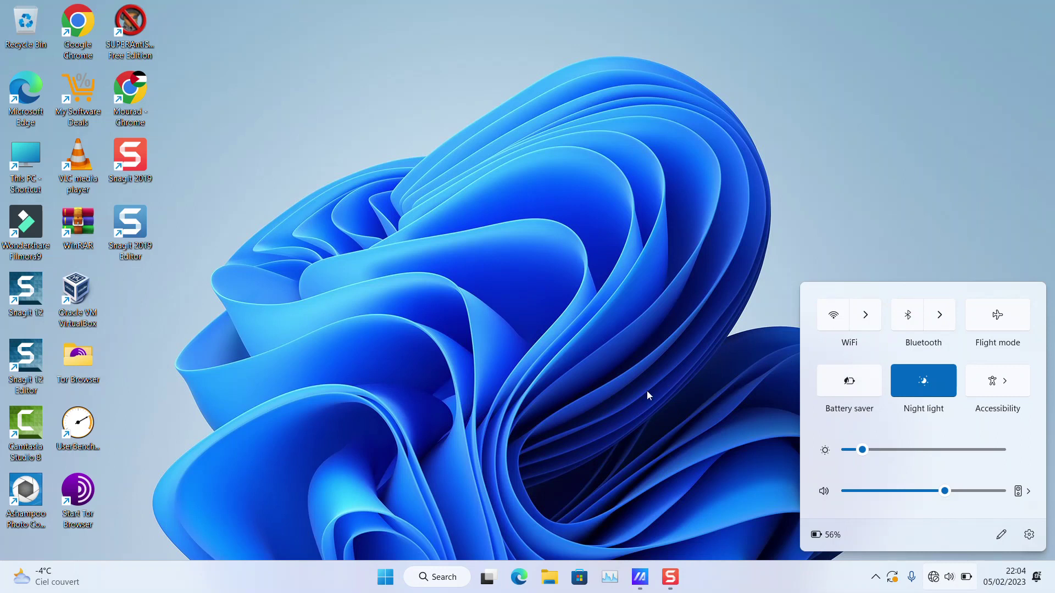
{"action": "left_click", "coordinate": [550, 406]}
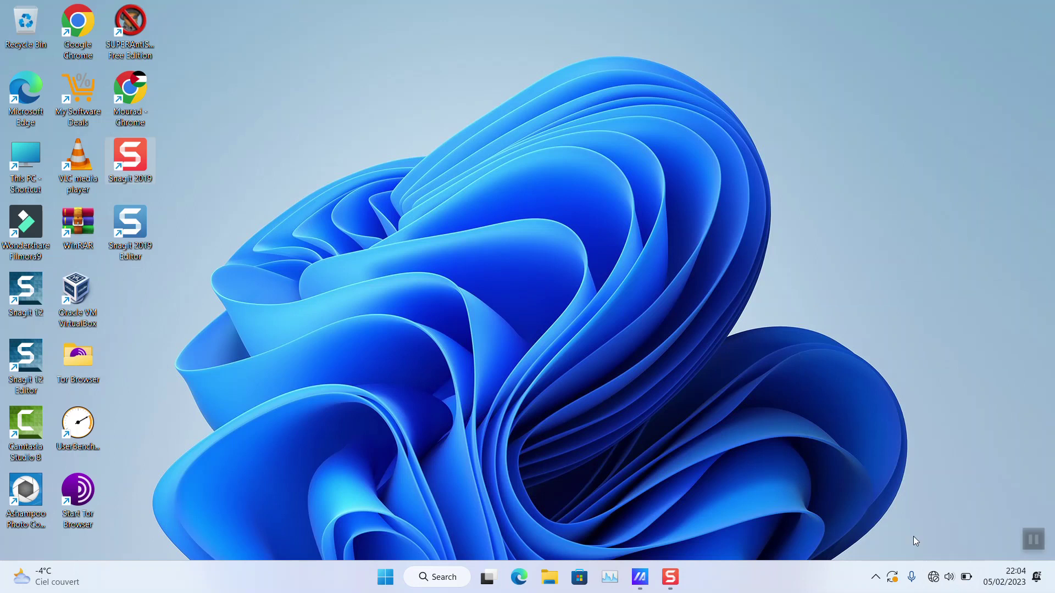
{"action": "left_click", "coordinate": [950, 577]}
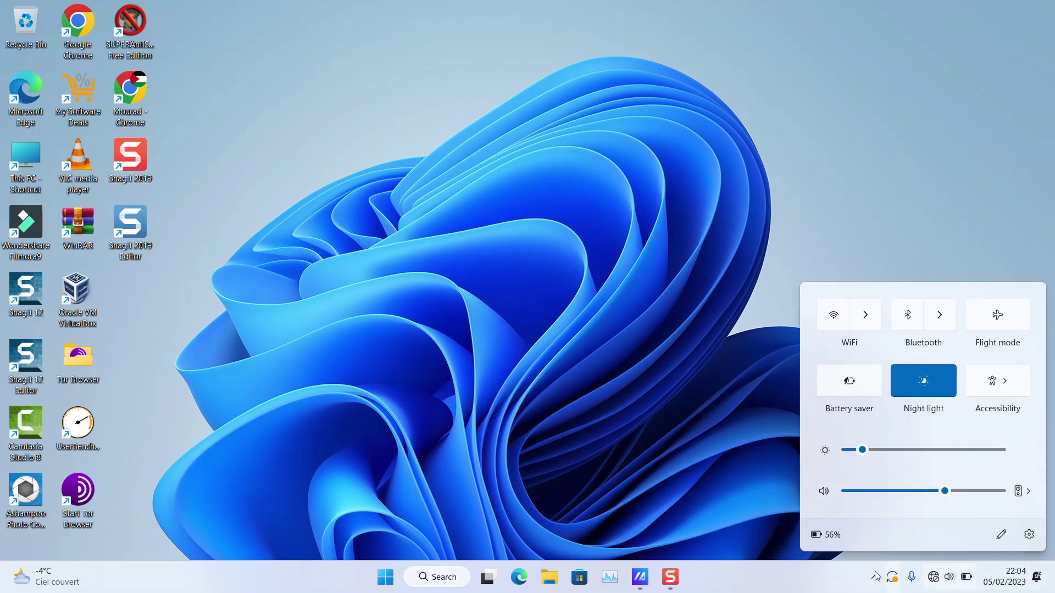
Turn battery saver on now from the Power & battery page's Battery saver section.
{"action": "left_click", "coordinate": [824, 535]}
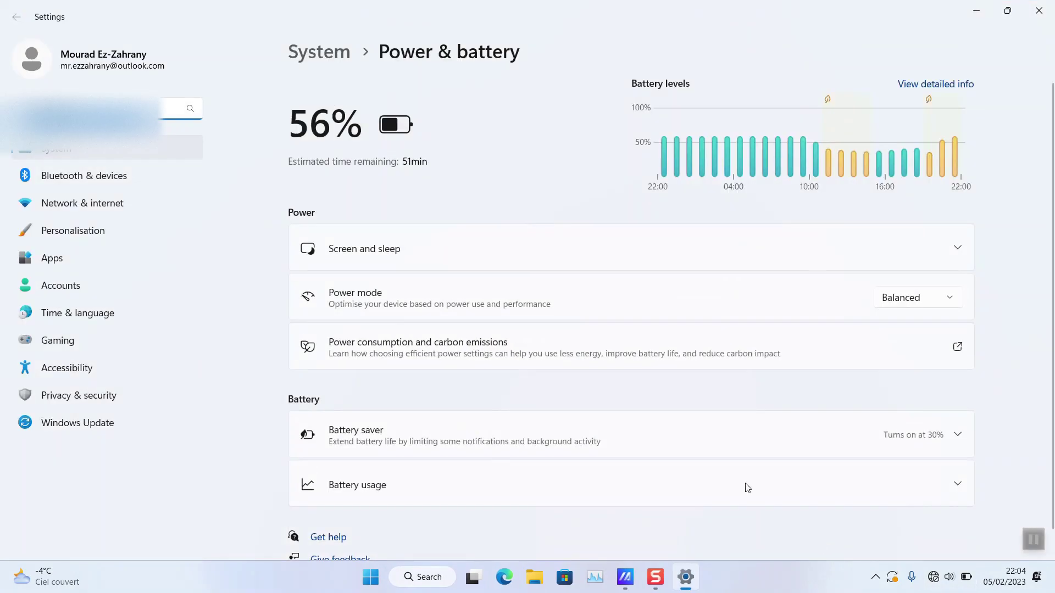
{"action": "scroll", "coordinate": [692, 440], "scroll_direction": "down", "scroll_amount": 2}
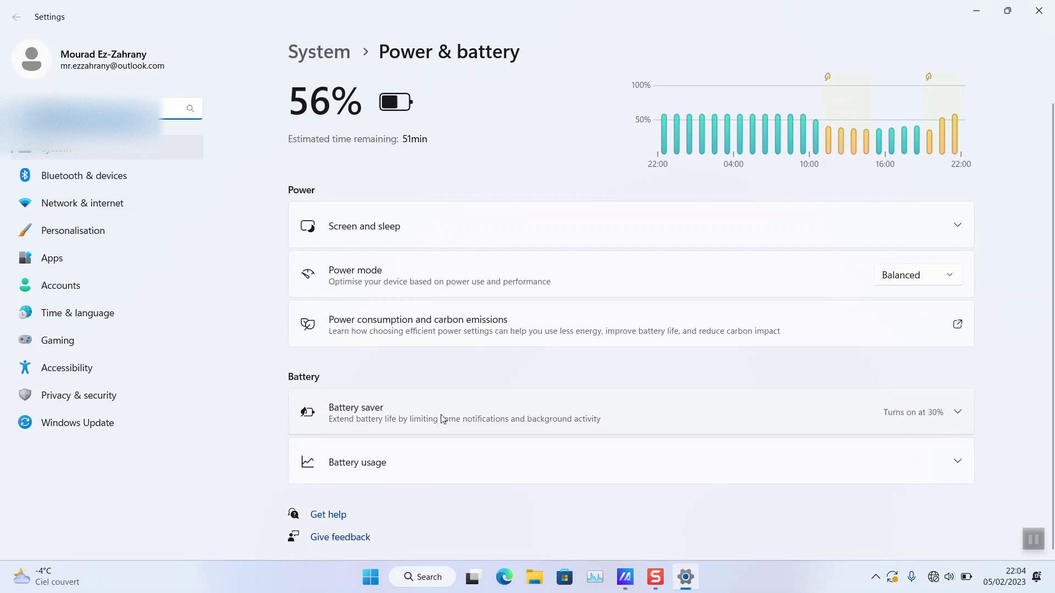
{"action": "left_click", "coordinate": [443, 417]}
{"action": "scroll", "coordinate": [604, 407], "scroll_direction": "down", "scroll_amount": 3}
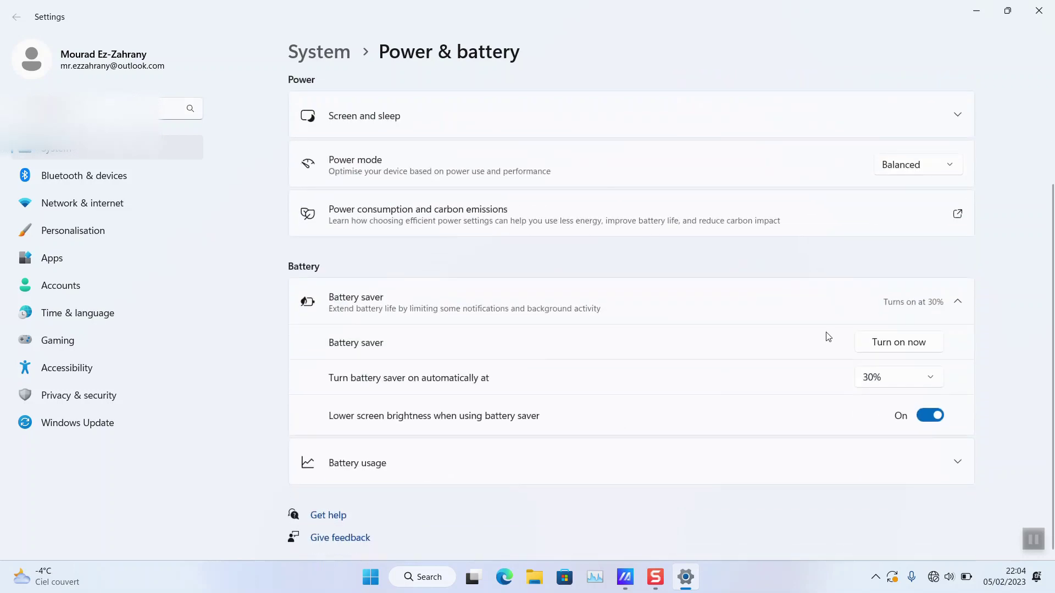
{"action": "left_click", "coordinate": [893, 346]}
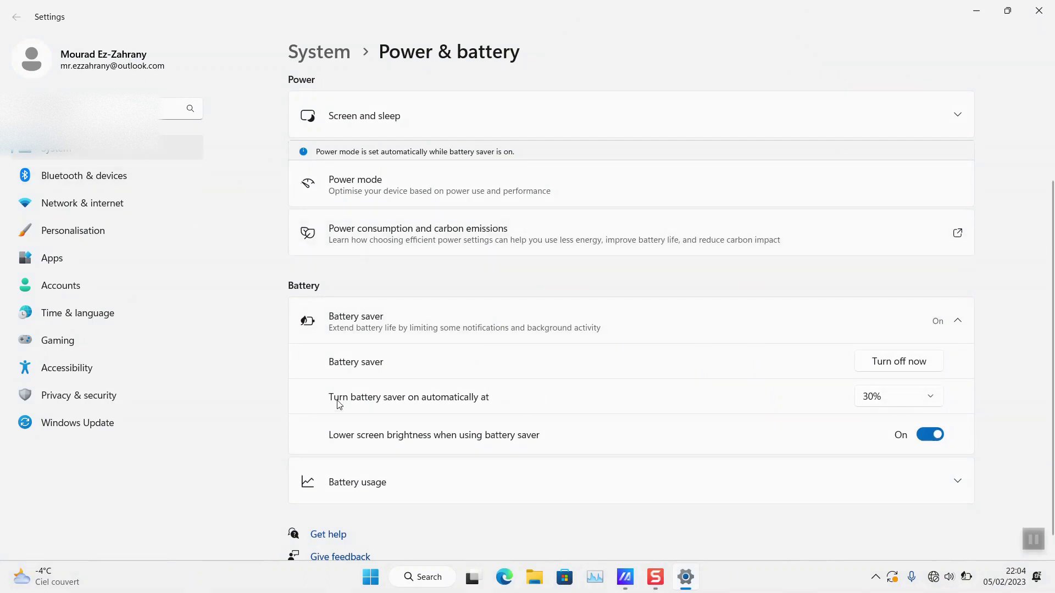
Set battery saver to turn on automatically at 50% battery.
{"action": "left_click", "coordinate": [915, 402]}
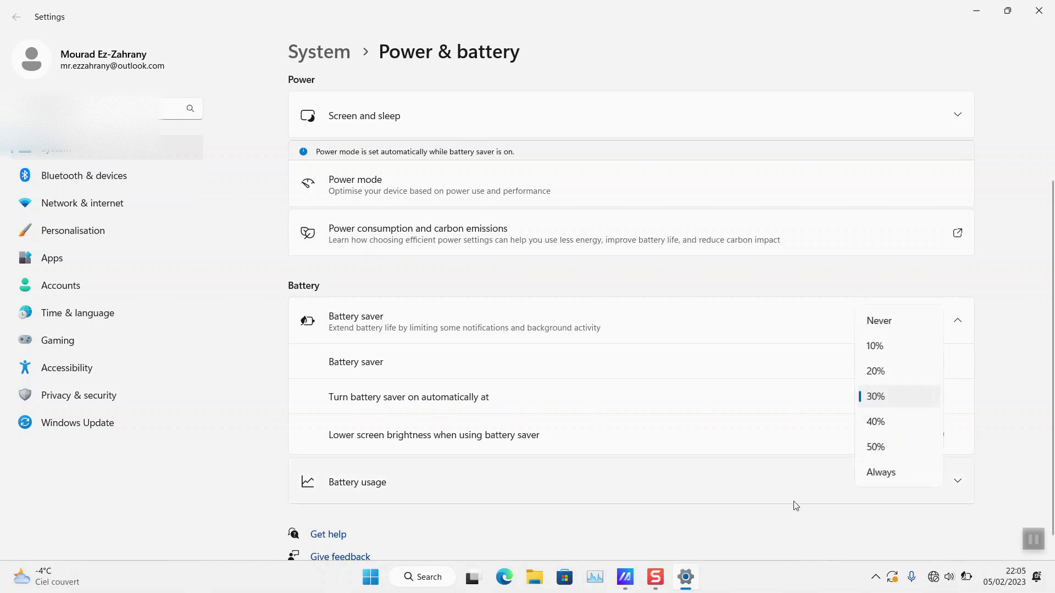
{"action": "left_click", "coordinate": [782, 532]}
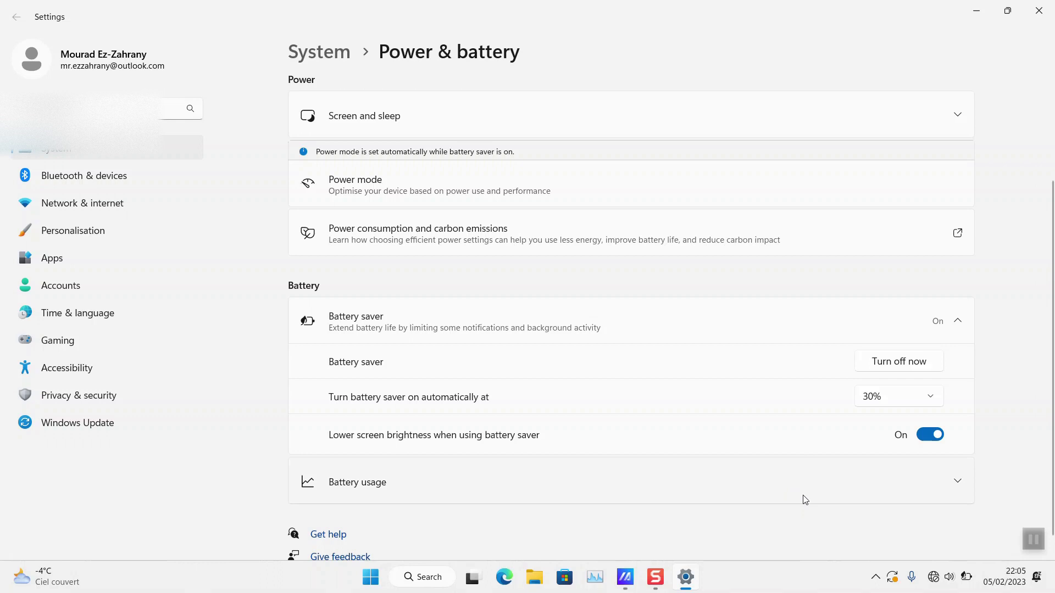
{"action": "left_click", "coordinate": [890, 409]}
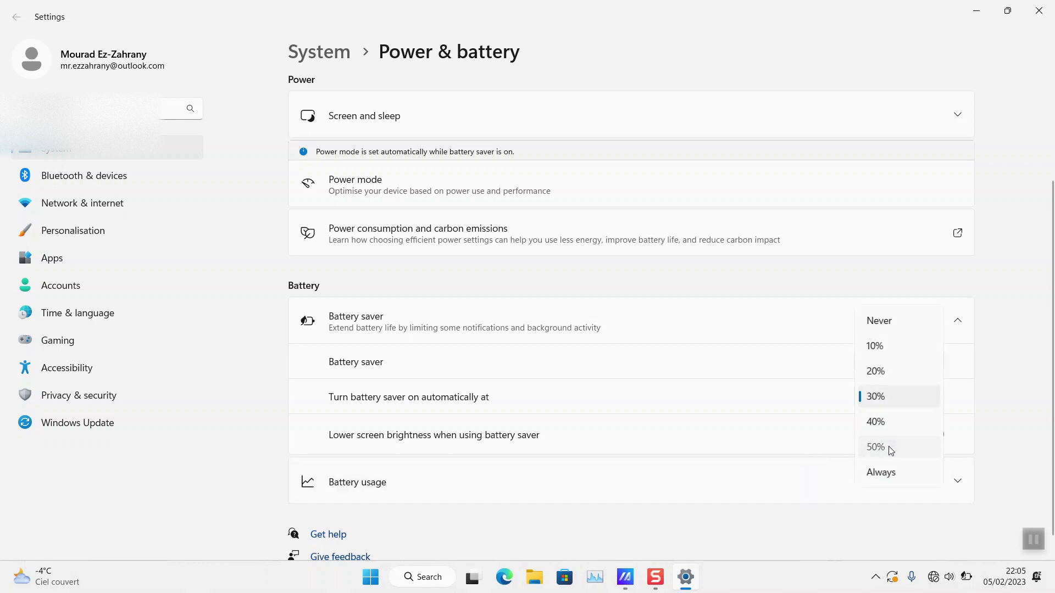
{"action": "left_click", "coordinate": [889, 447]}
Confirm the 50% threshold, check battery saver in Quick Settings, and show battery usage.
{"action": "left_click", "coordinate": [885, 399]}
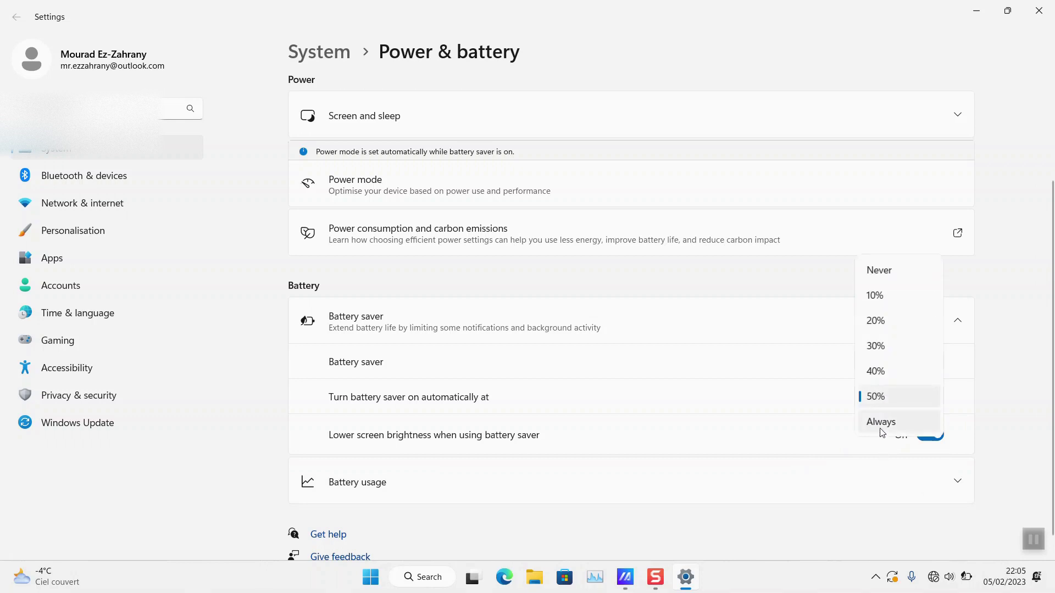
{"action": "left_click", "coordinate": [822, 530]}
{"action": "left_click", "coordinate": [951, 575]}
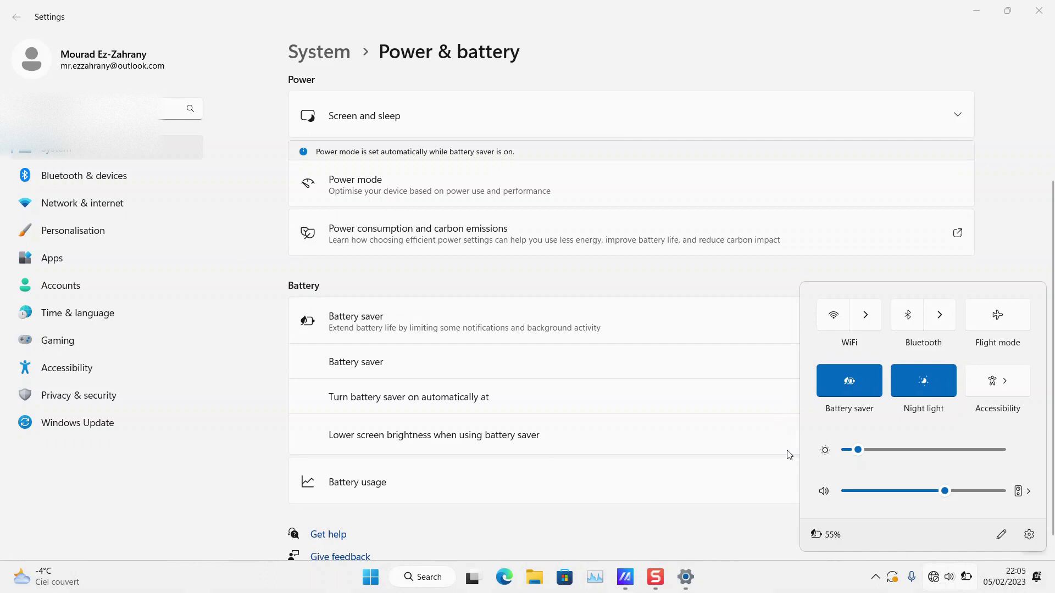
{"action": "left_click", "coordinate": [791, 471]}
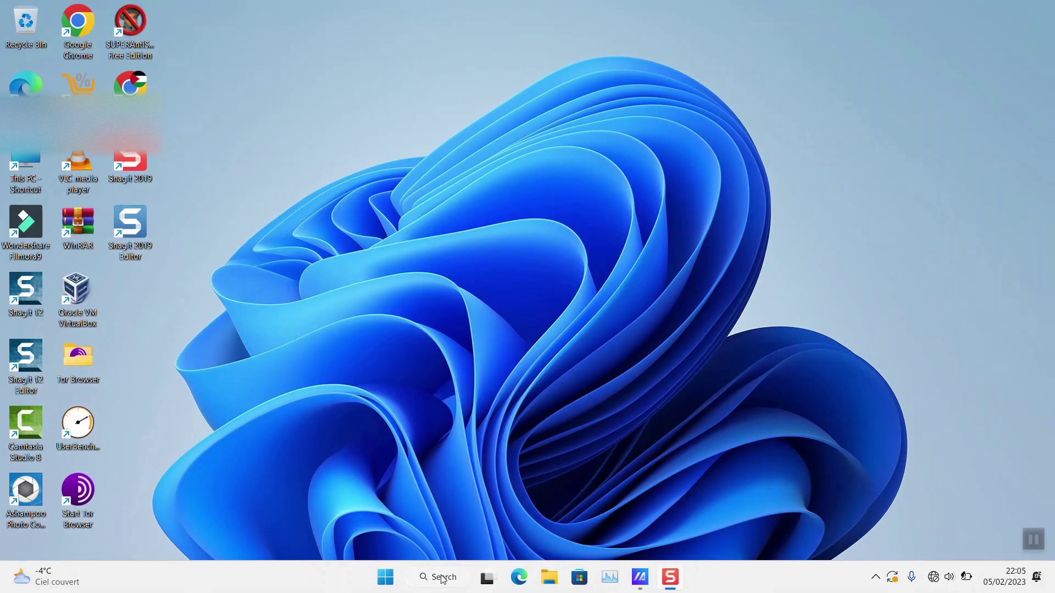
{"action": "left_click", "coordinate": [440, 573]}
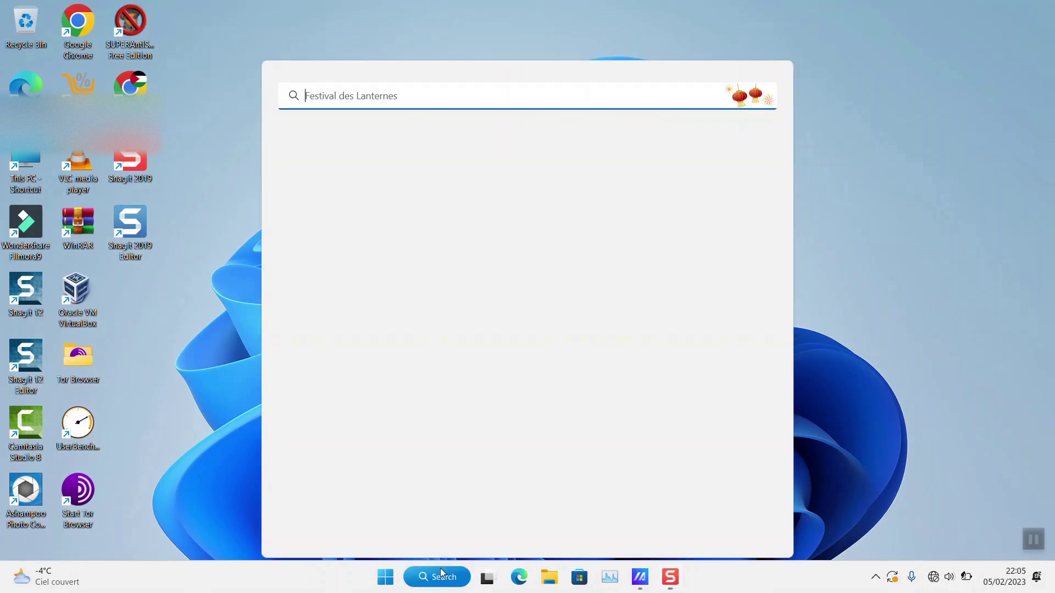
{"action": "type", "text": "control"}
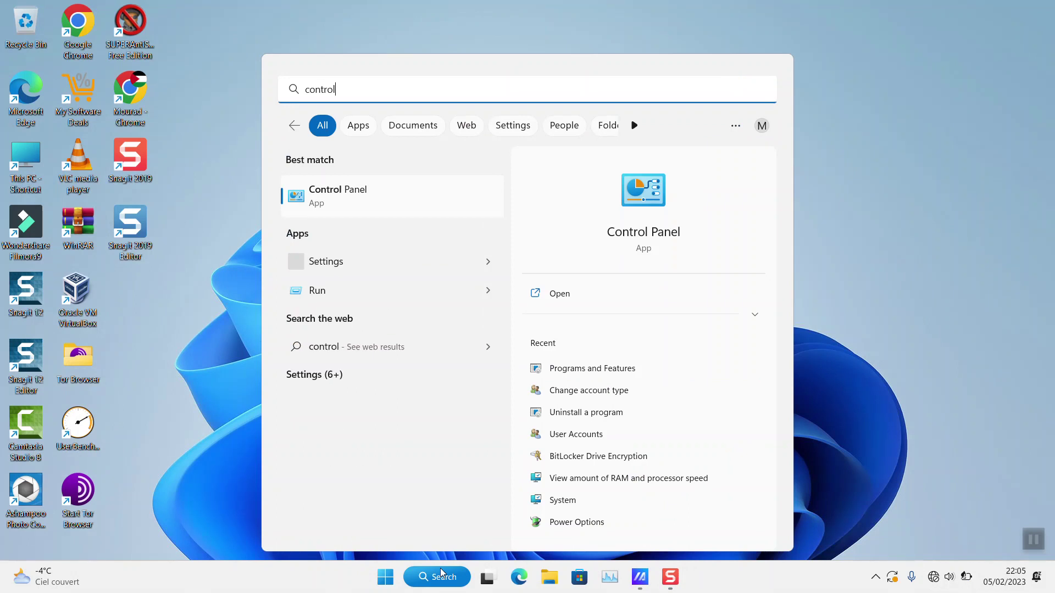
{"action": "left_click", "coordinate": [648, 185]}
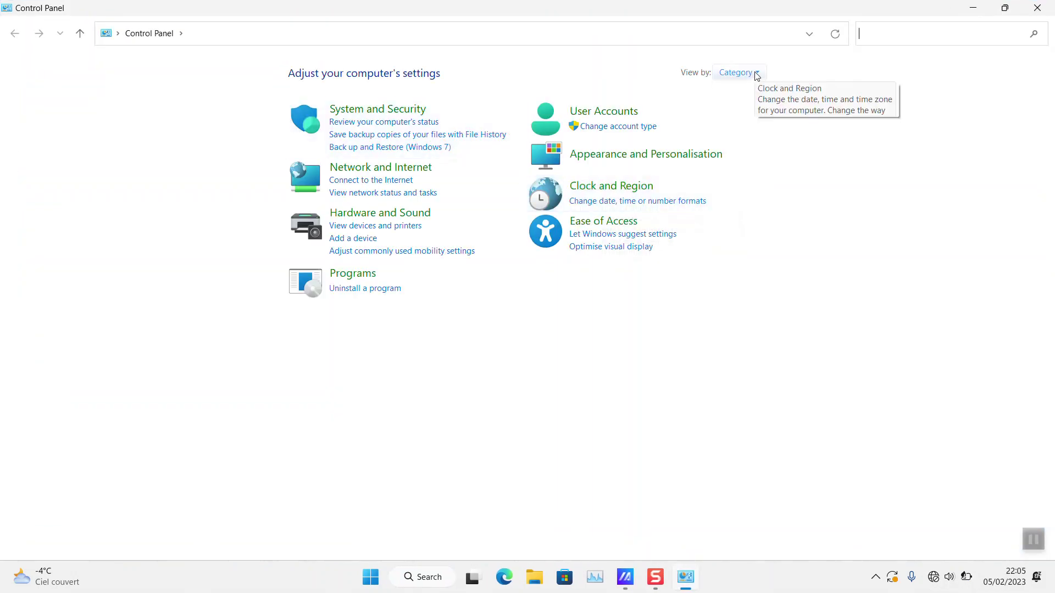
{"action": "left_click", "coordinate": [748, 72]}
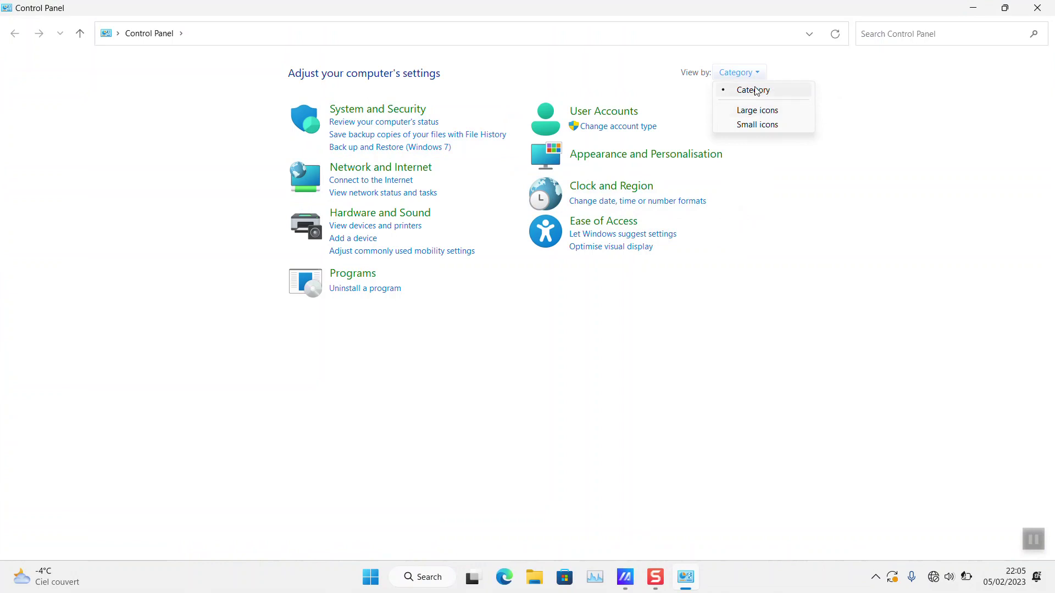
{"action": "left_click", "coordinate": [754, 91]}
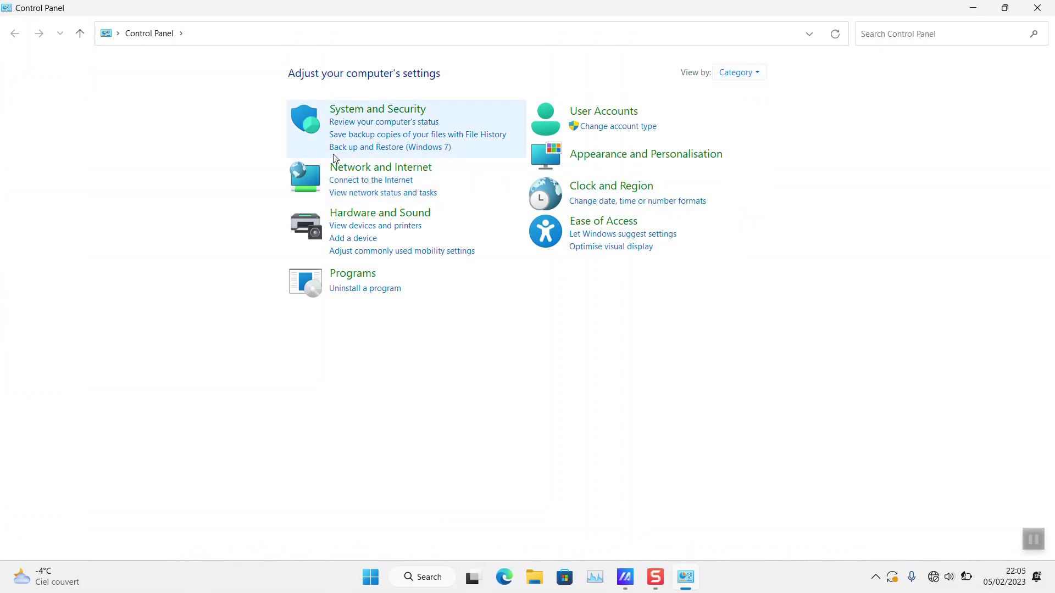
{"action": "left_click", "coordinate": [384, 109]}
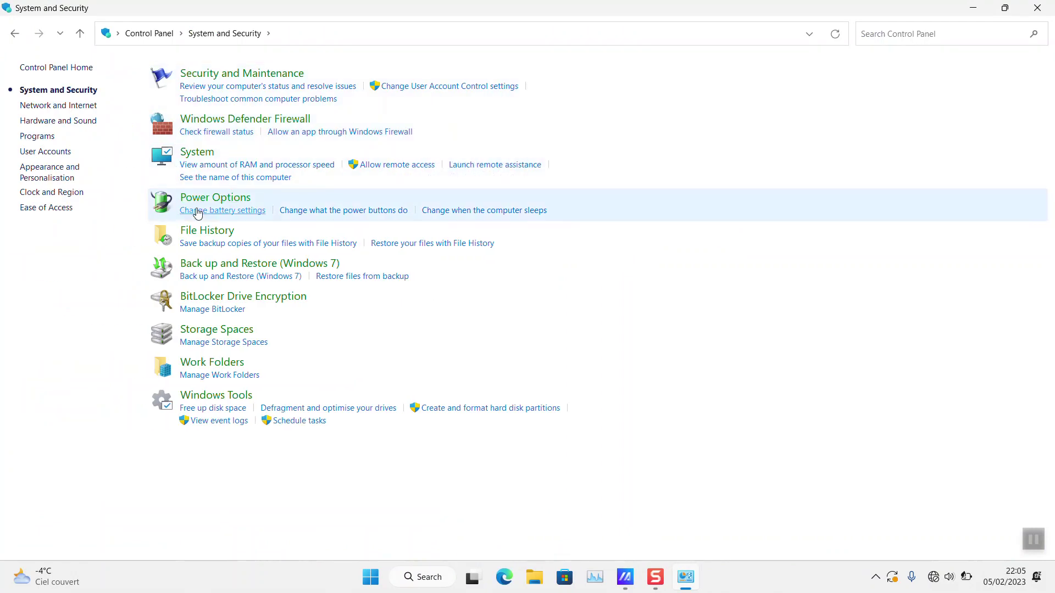
{"action": "left_click", "coordinate": [198, 211]}
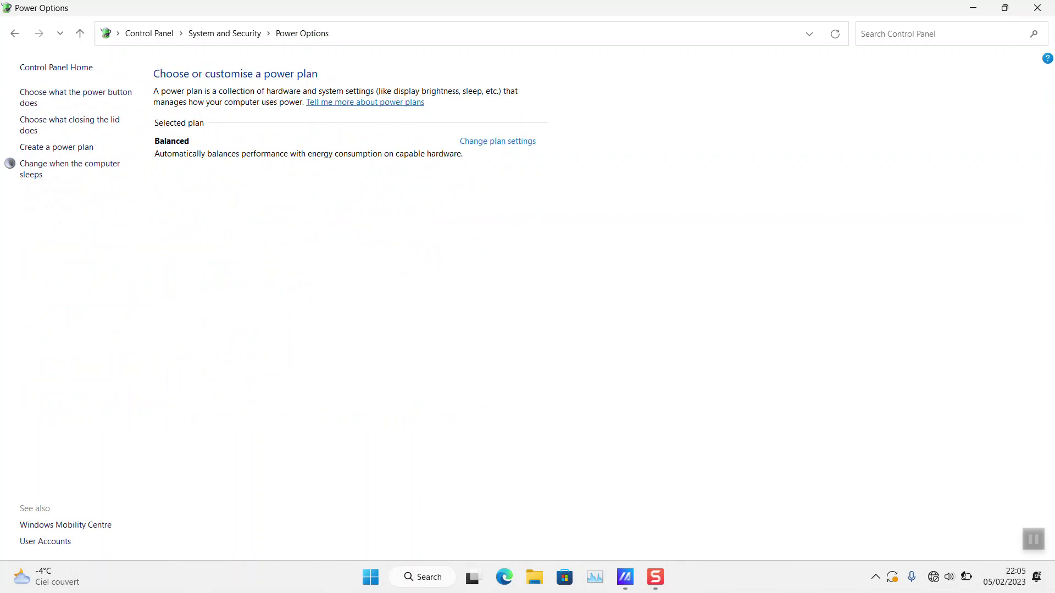
{"action": "left_click", "coordinate": [1037, 8]}
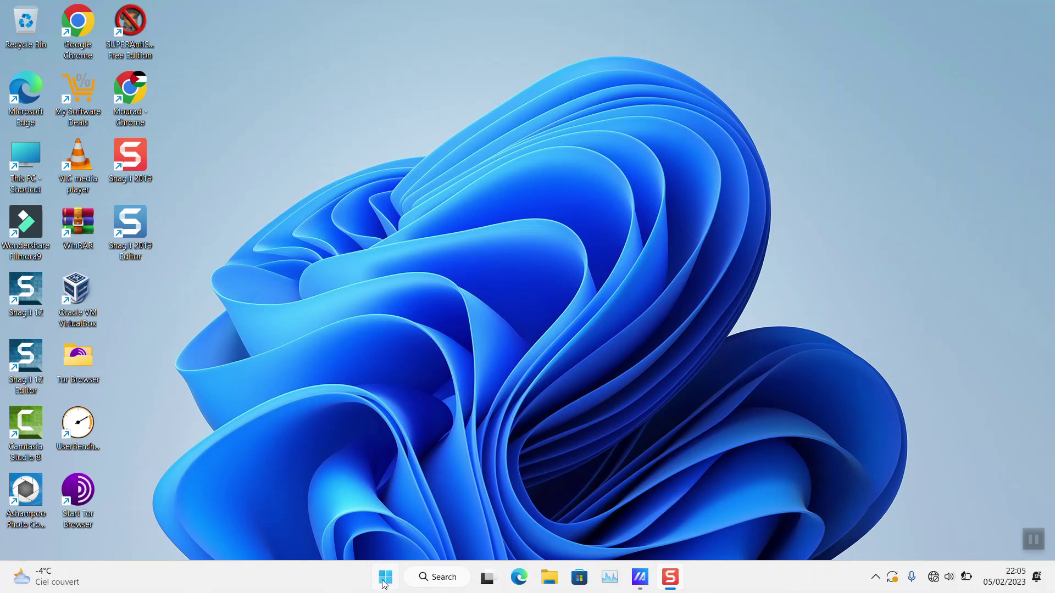
Relaunch Settings by searching 'se' from Start and go to Windows Update.
{"action": "left_click", "coordinate": [383, 583]}
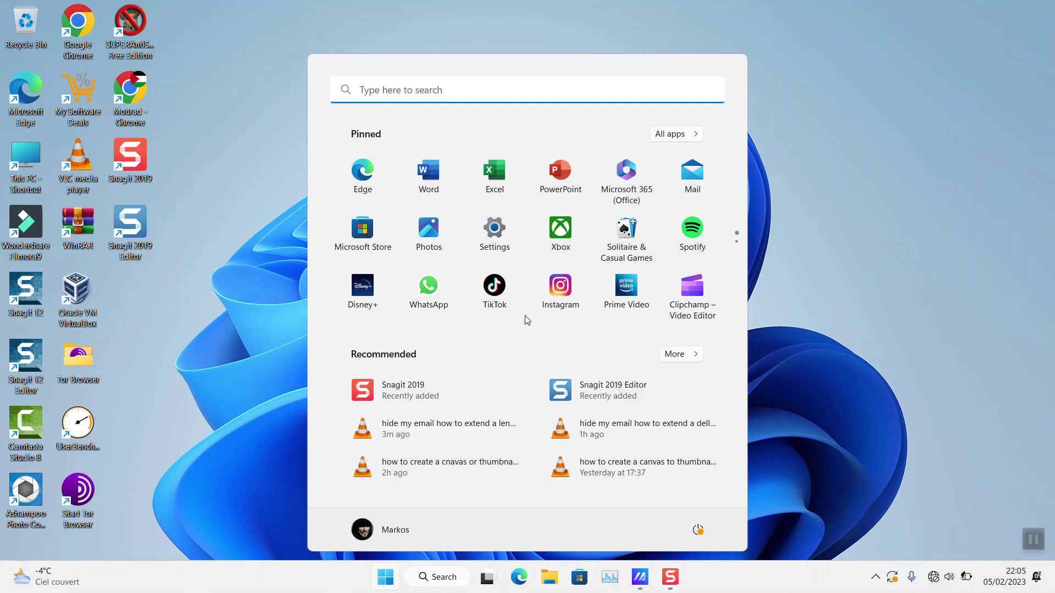
{"action": "left_click", "coordinate": [402, 83]}
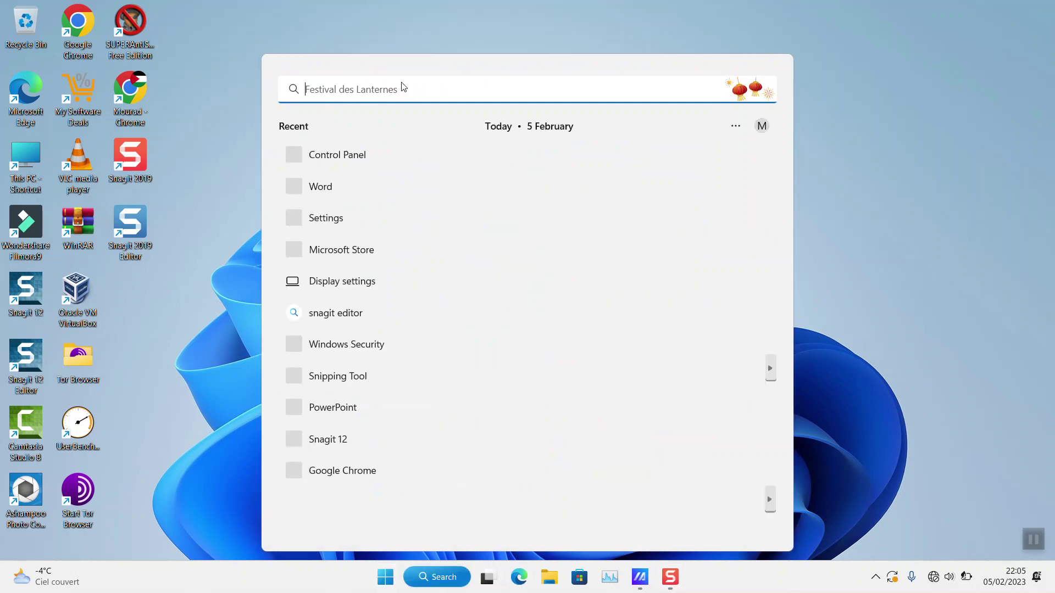
{"action": "type", "text": "se"}
{"action": "left_click", "coordinate": [374, 187]}
{"action": "key", "text": "Return"}
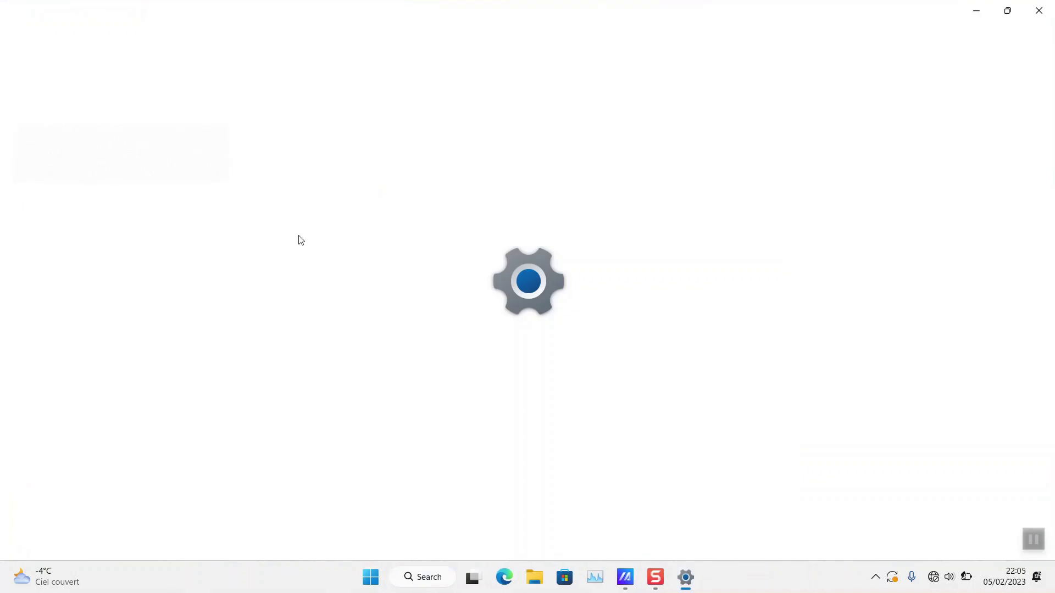
{"action": "left_click", "coordinate": [69, 431]}
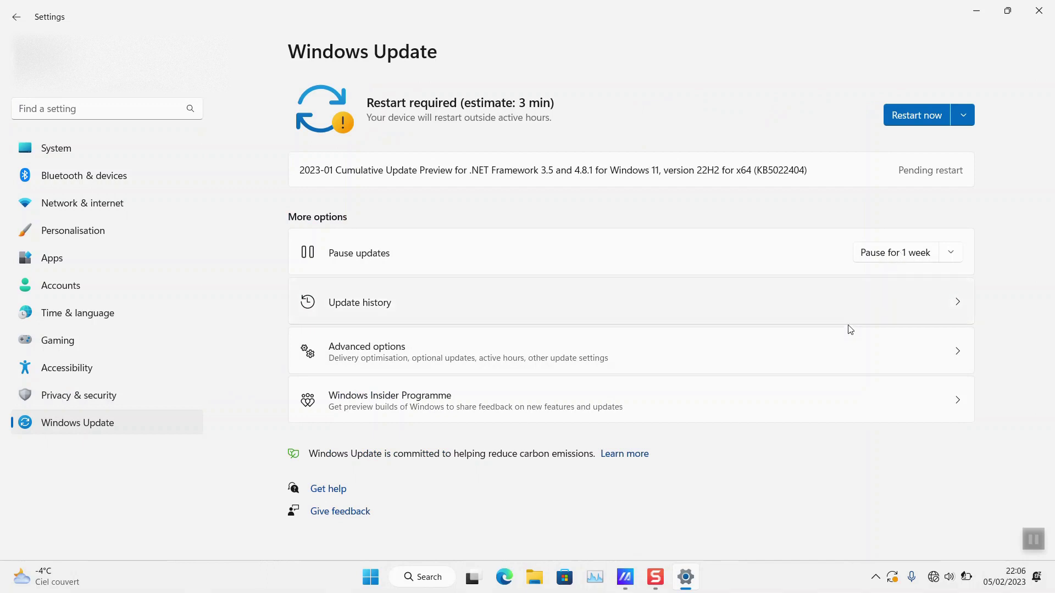
Review manual active hours of 08:00–17:00 under Advanced options, then close Settings.
{"action": "left_click", "coordinate": [383, 356]}
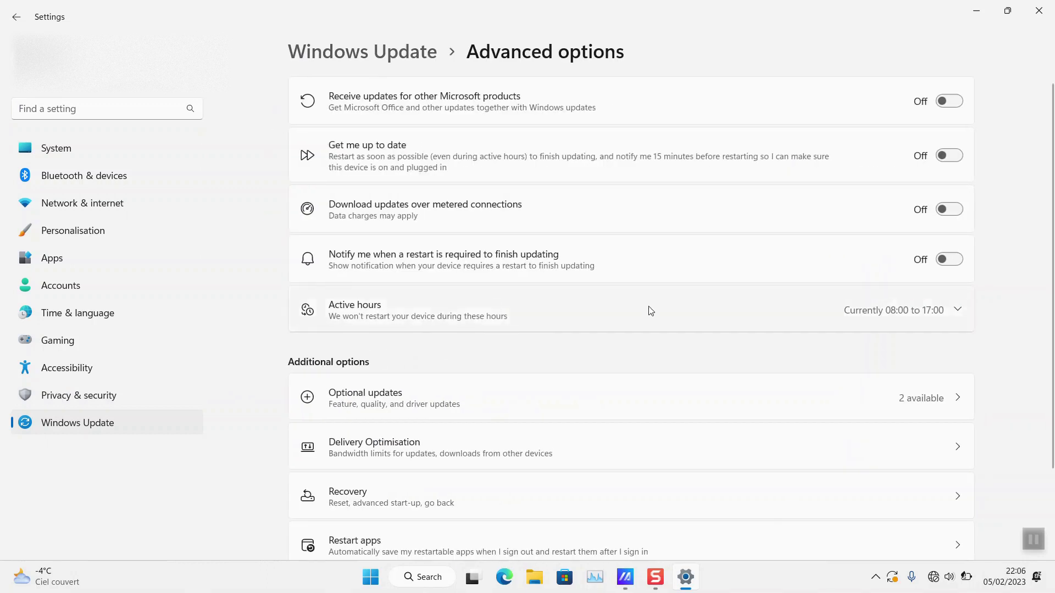
{"action": "left_click", "coordinate": [676, 309]}
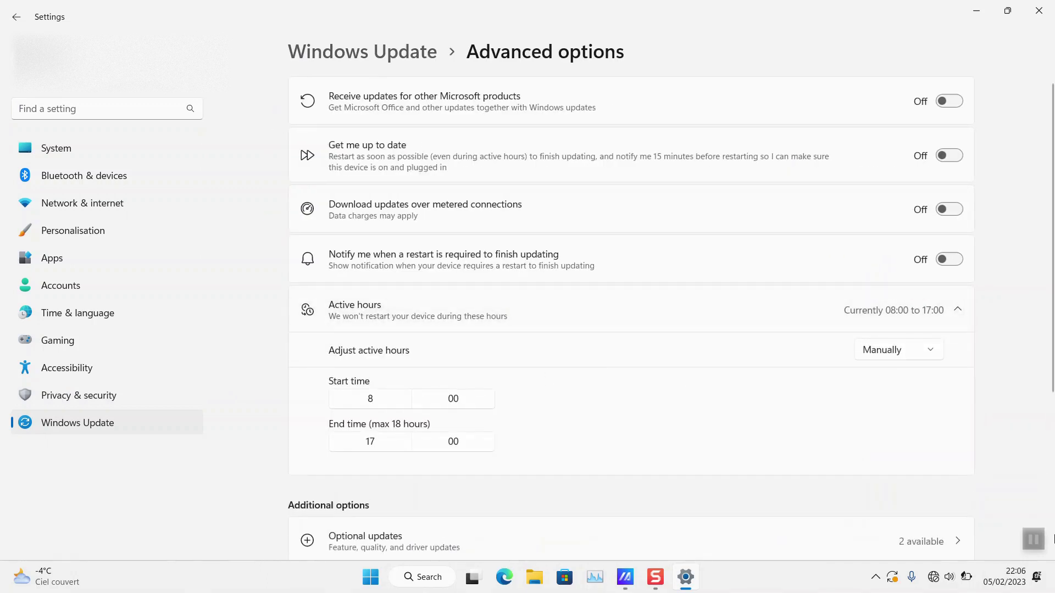
{"action": "left_click", "coordinate": [1037, 539]}
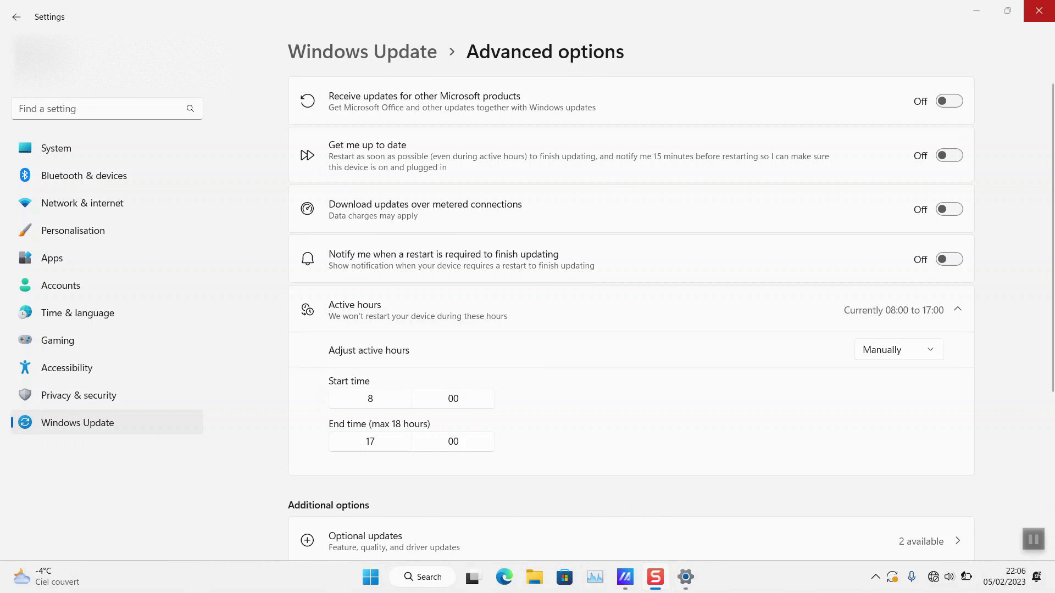
{"action": "left_click", "coordinate": [1039, 11]}
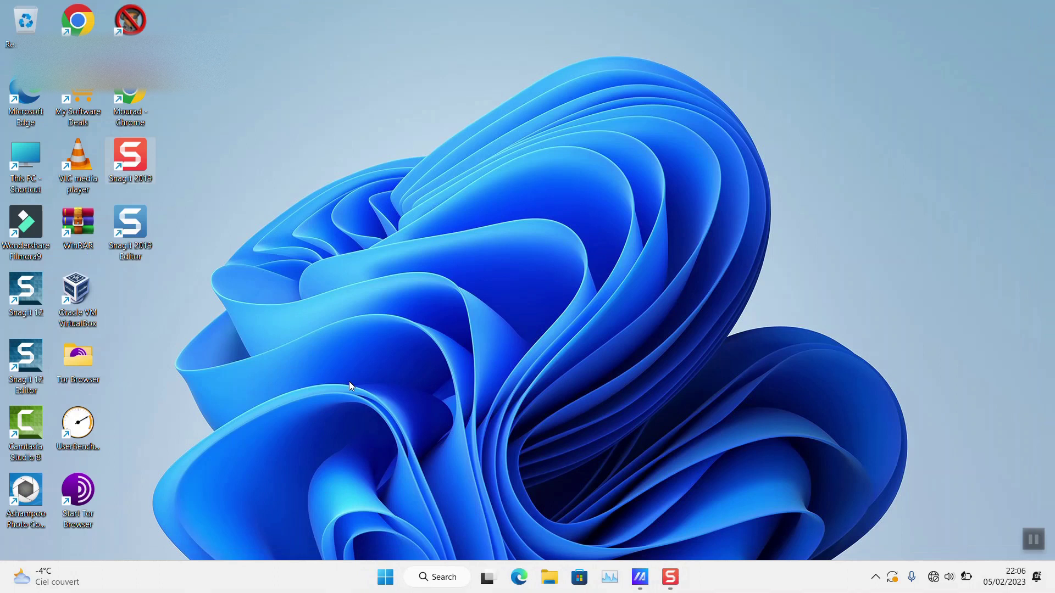
Cycle the keyboard backlight key three times until the light is off.
{"action": "key", "text": "XF86KbdBrightnessUp"}
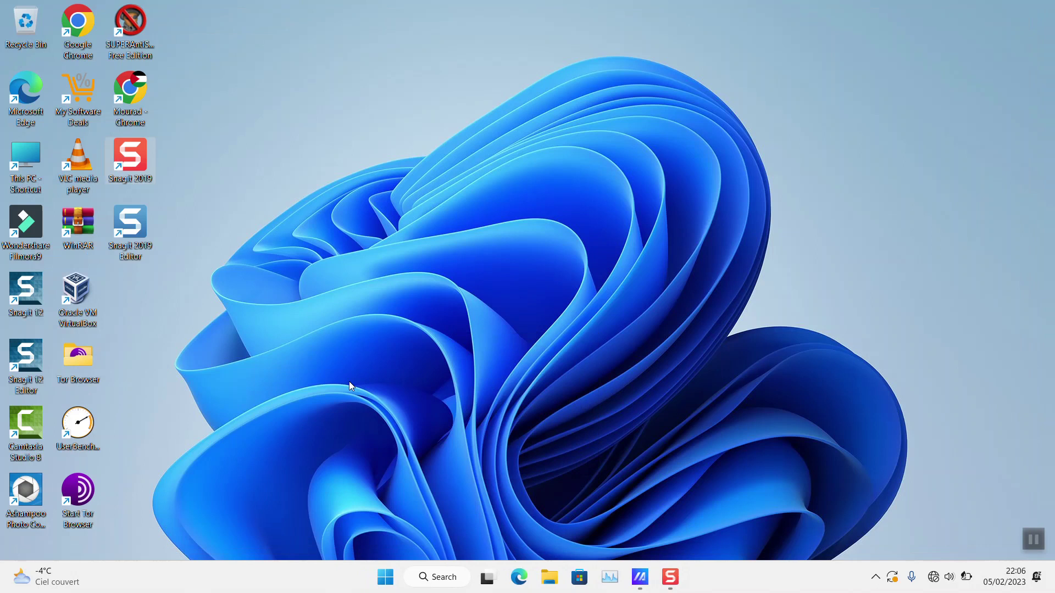
{"action": "key", "text": "XF86KbdBrightnessUp"}
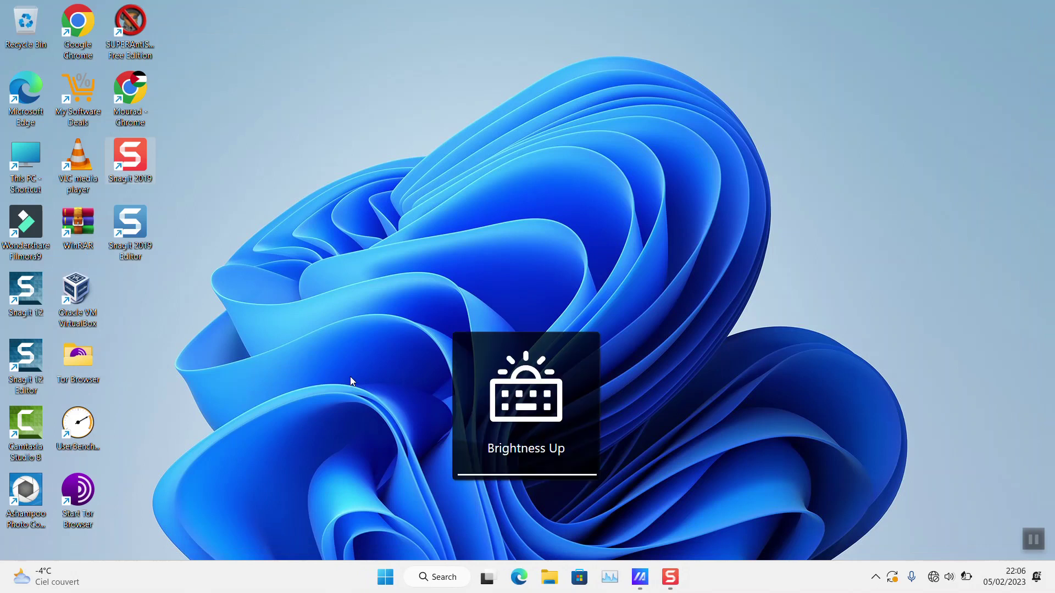
{"action": "key", "text": "XF86KbdBrightnessUp"}
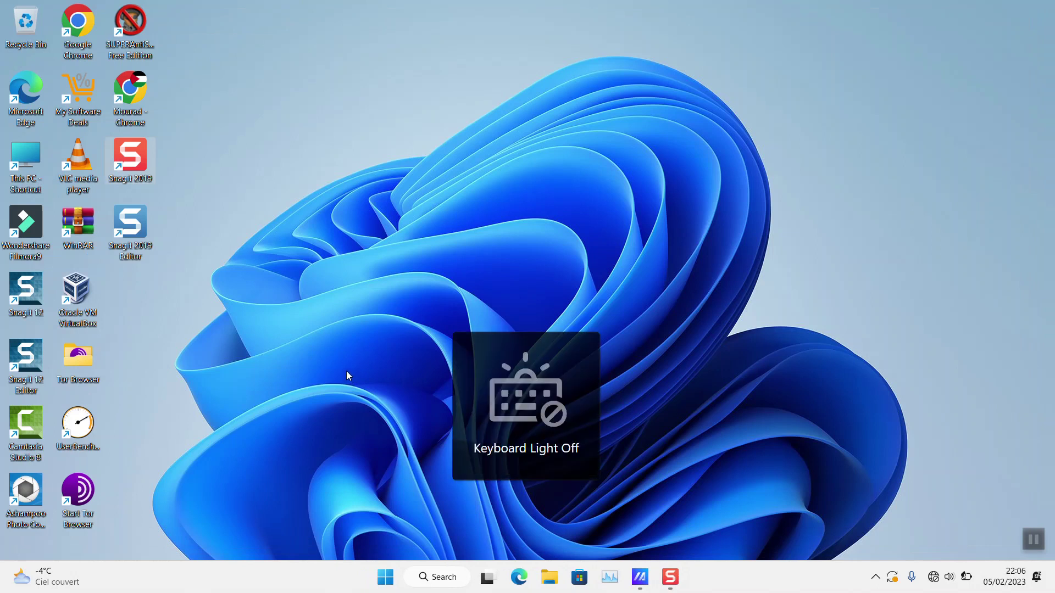